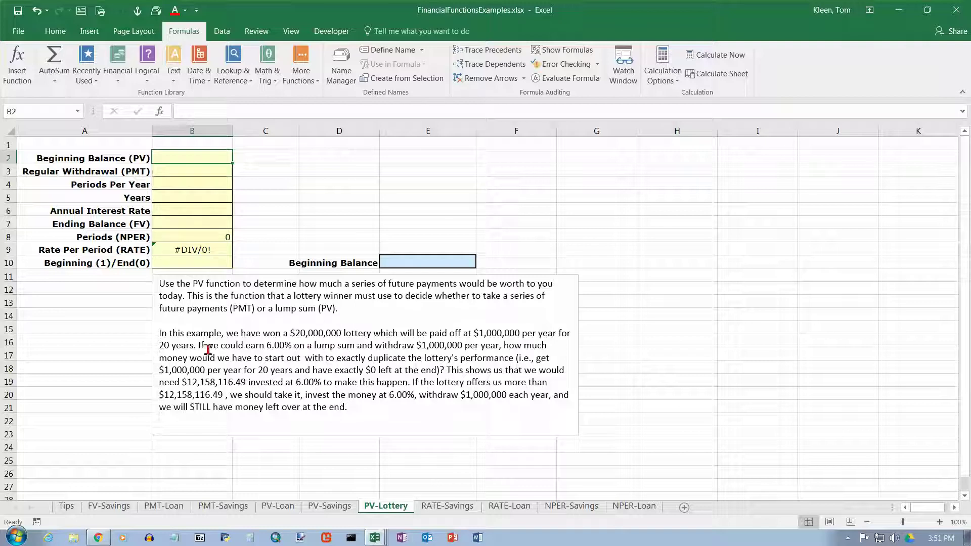
Enter 20 years in B5, 1 period per year in B4 and a 6.00 annual interest rate in B6
click(190, 198)
text(20)
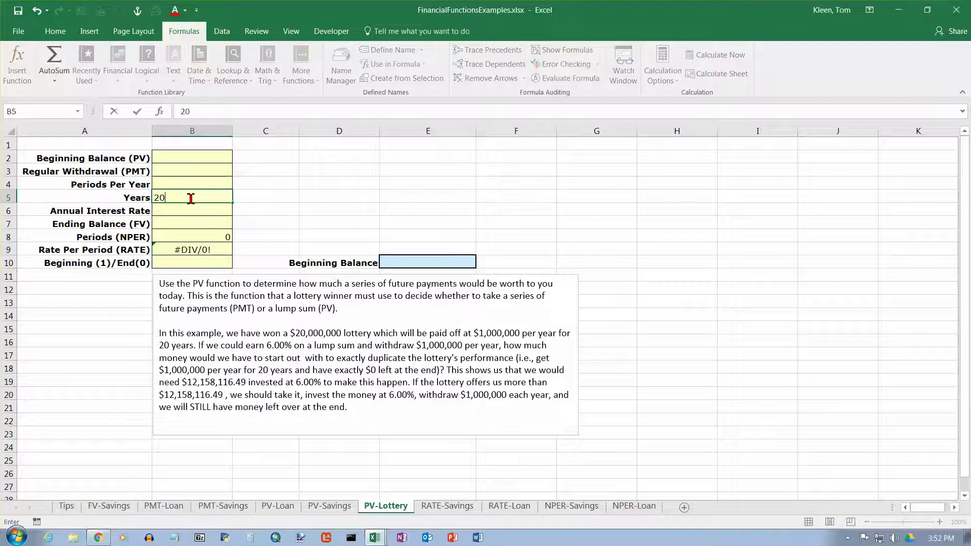
key(Up)
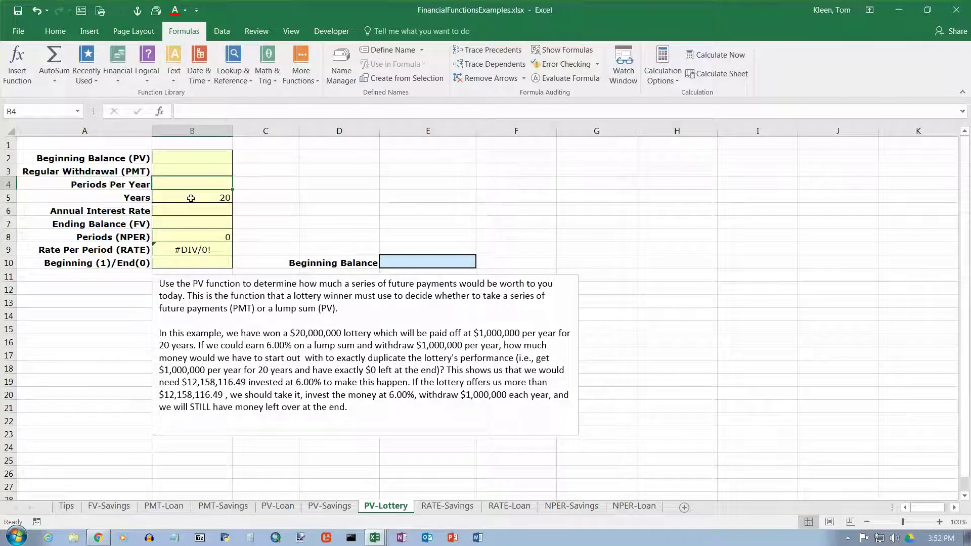
text(1)
key(Return)
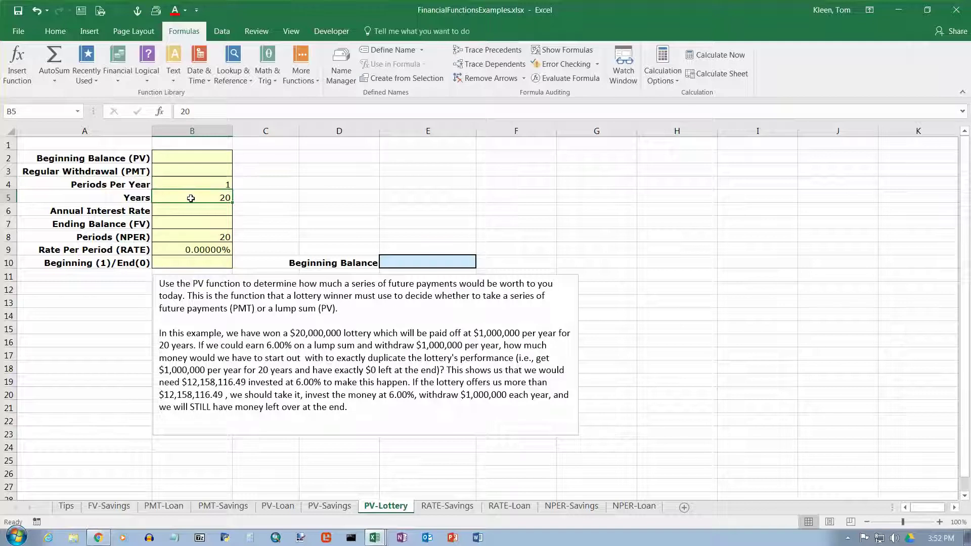
key(Return)
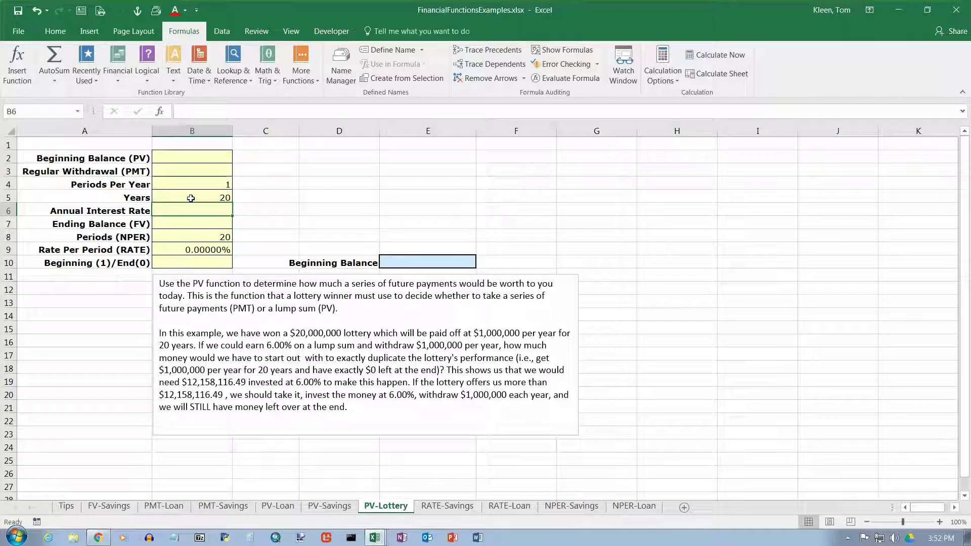
text(6)
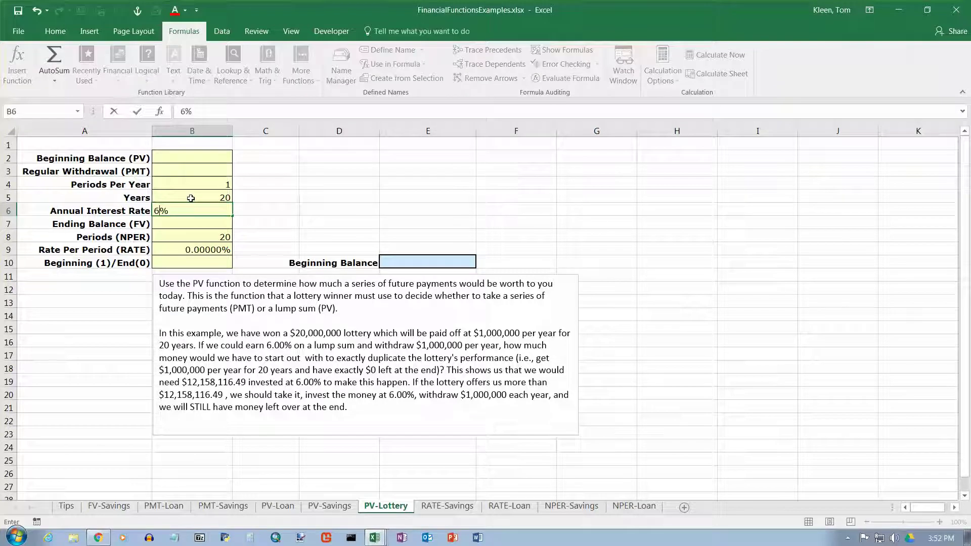
text(.00)
key(Return)
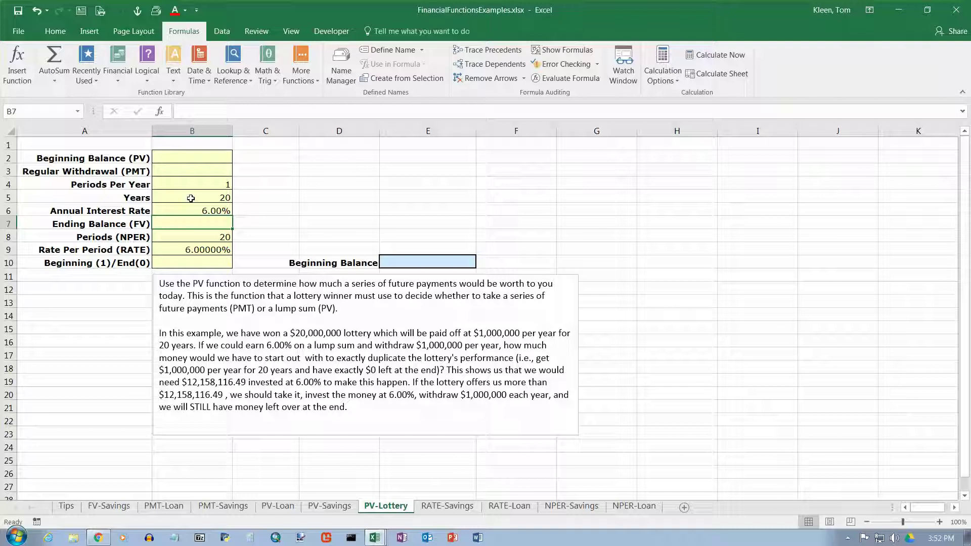
click(188, 157)
Shade the Beginning Balance cell B2 grey and enter a 1,000,000 regular withdrawal in B3
click(55, 31)
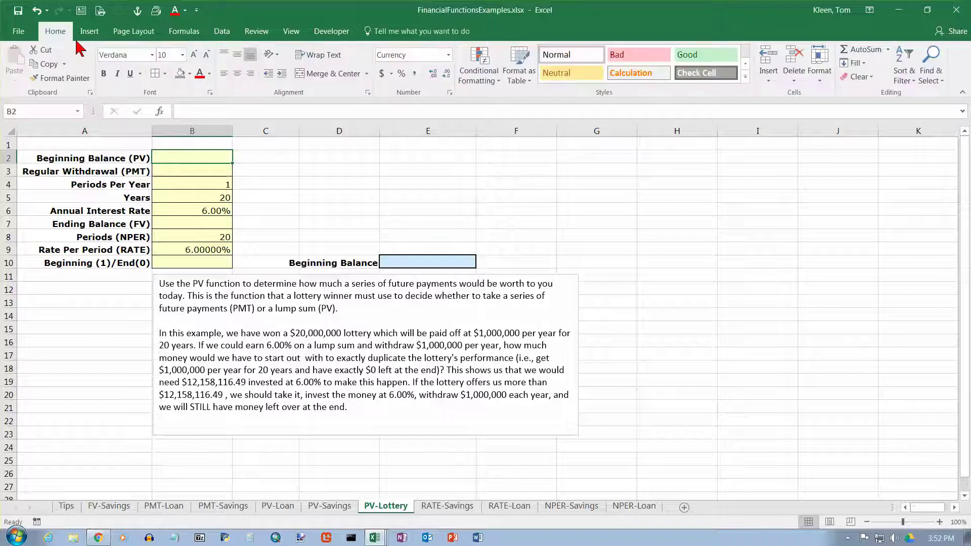
click(180, 75)
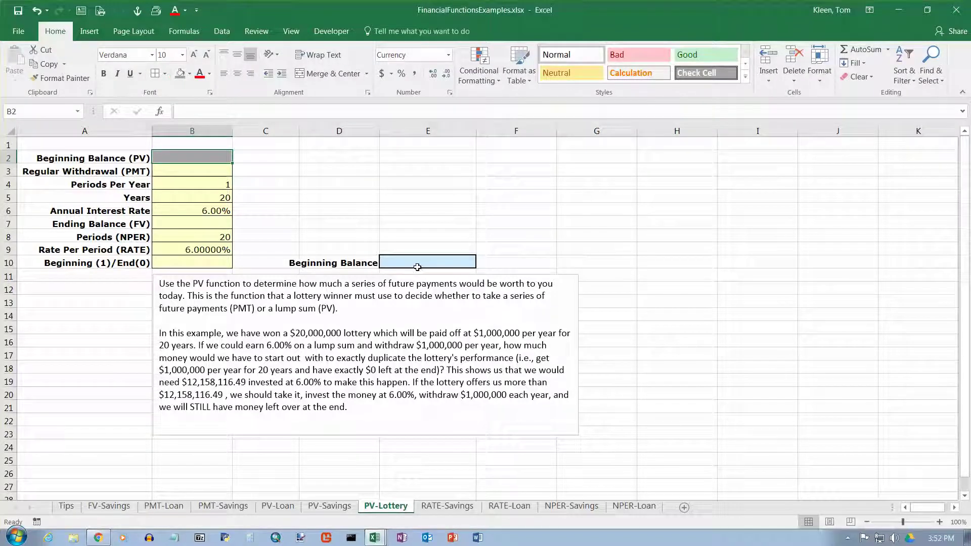
click(206, 174)
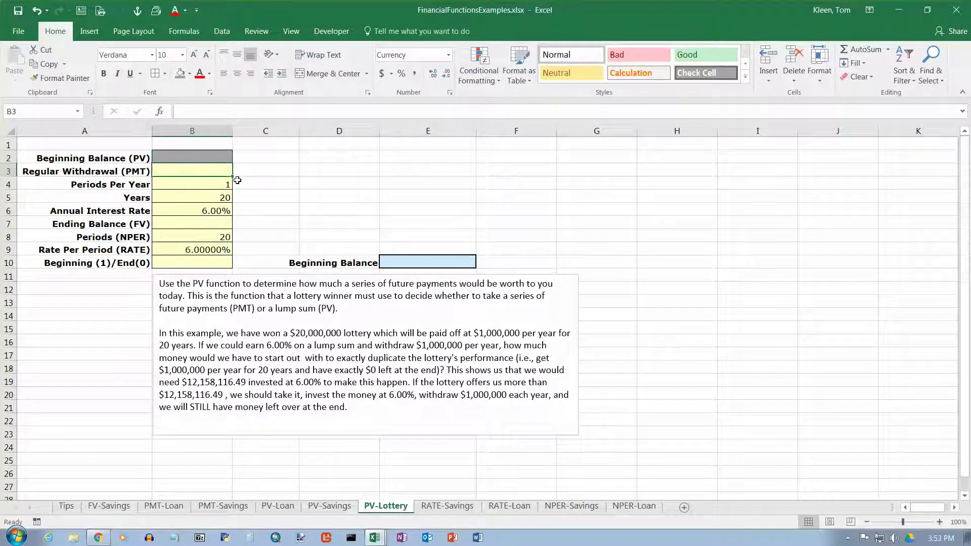
text(1,000,0)
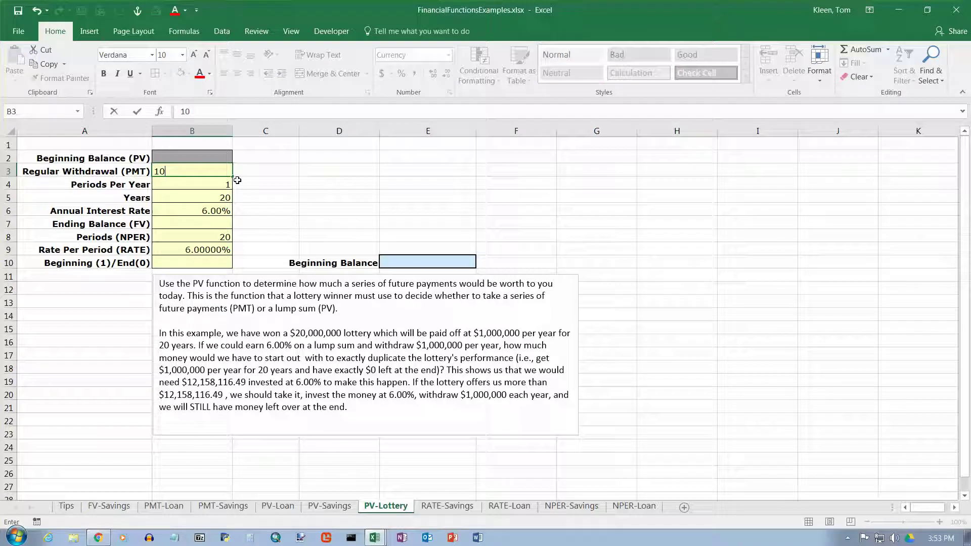
text(00000)
key(Return)
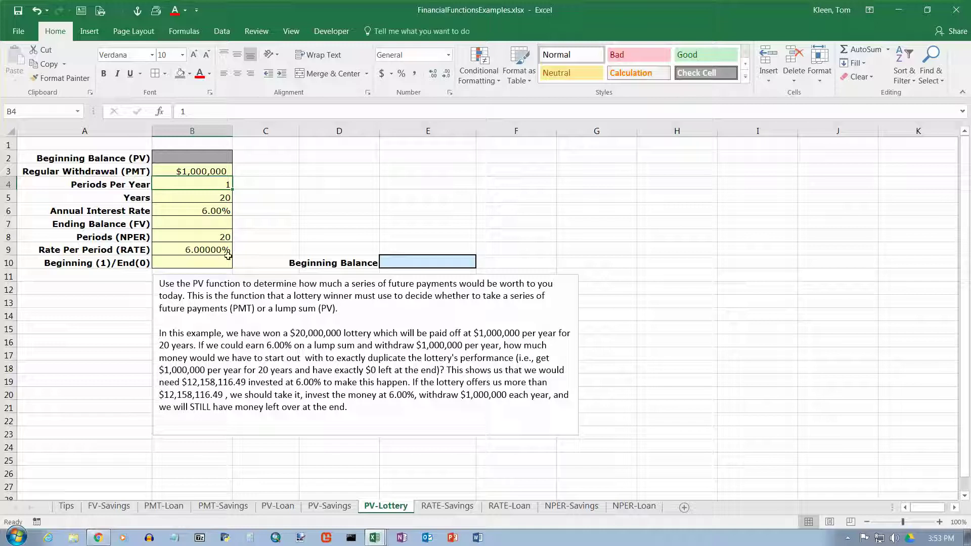
Check the Periods and Rate formulas, then set Beginning/End in B10 to 1
drag(214, 196, 216, 249)
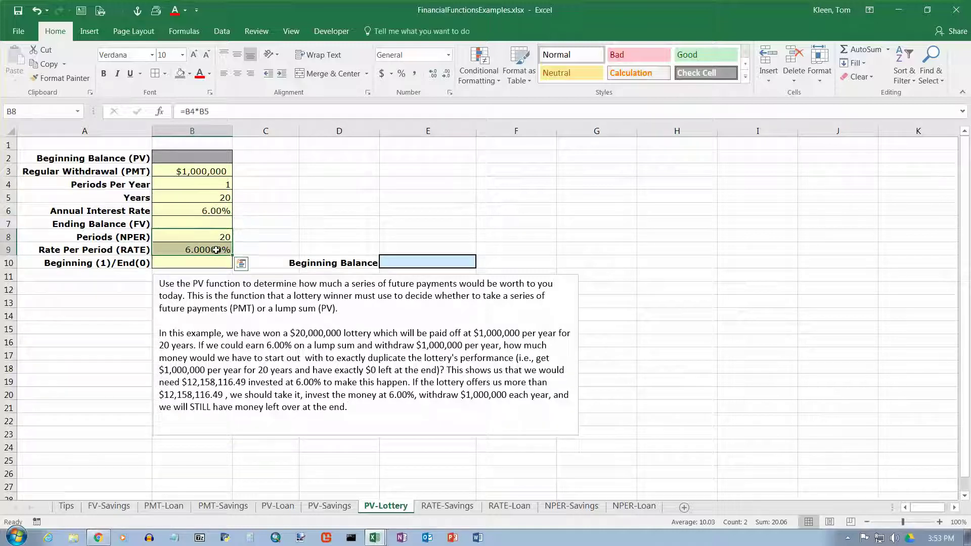
click(212, 237)
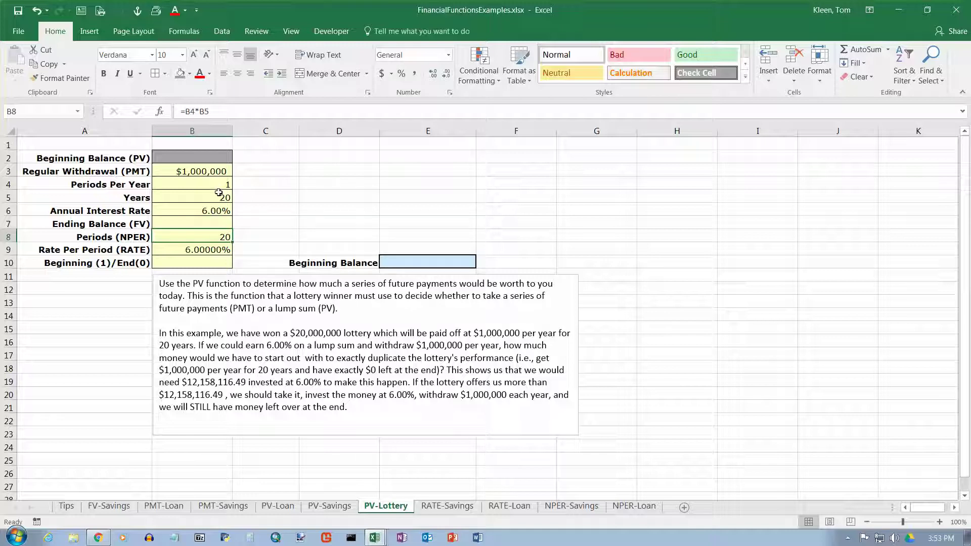
click(207, 263)
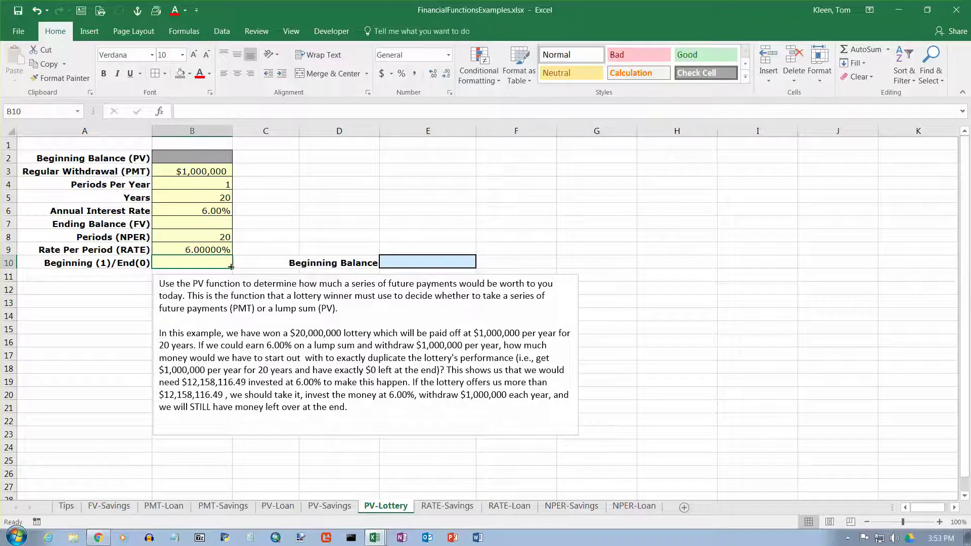
text(1)
key(Tab)
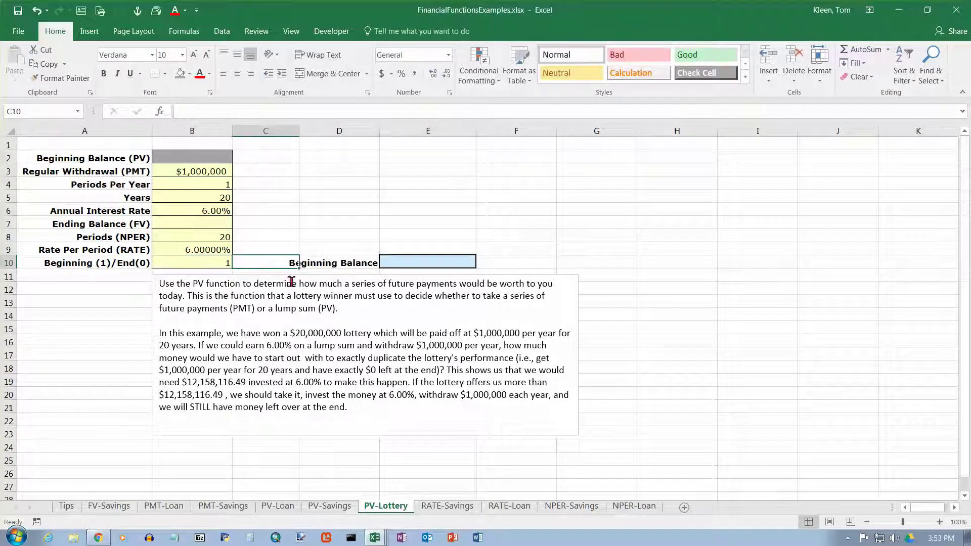
click(406, 261)
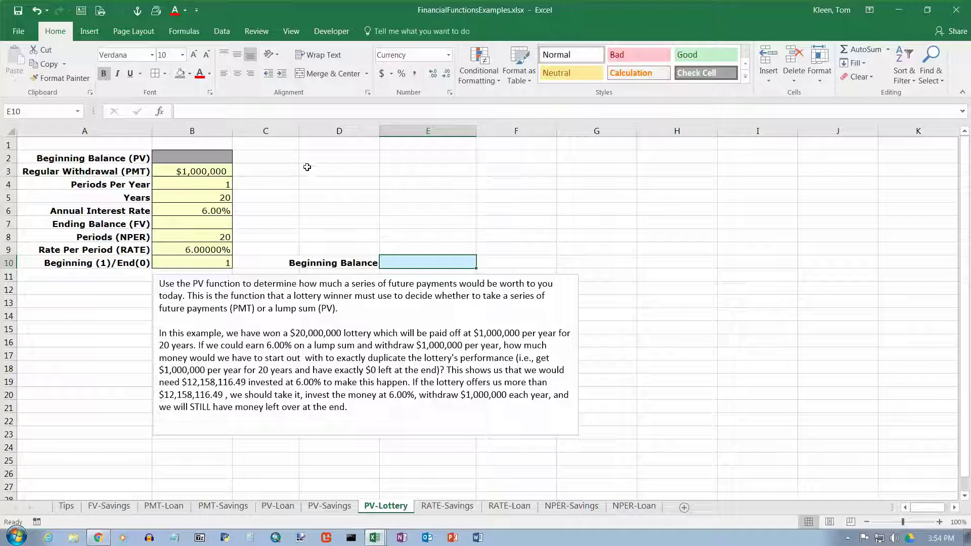
Show the Formulas ribbon's function library for the E10 calculation
click(188, 32)
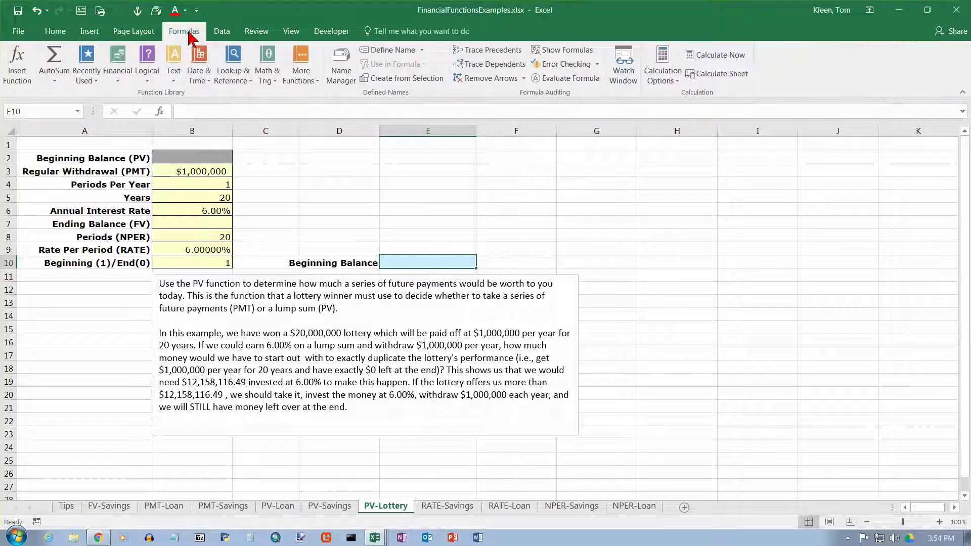
Insert the Financial PV function in E10 with Rate B9 and Nper B8
click(119, 69)
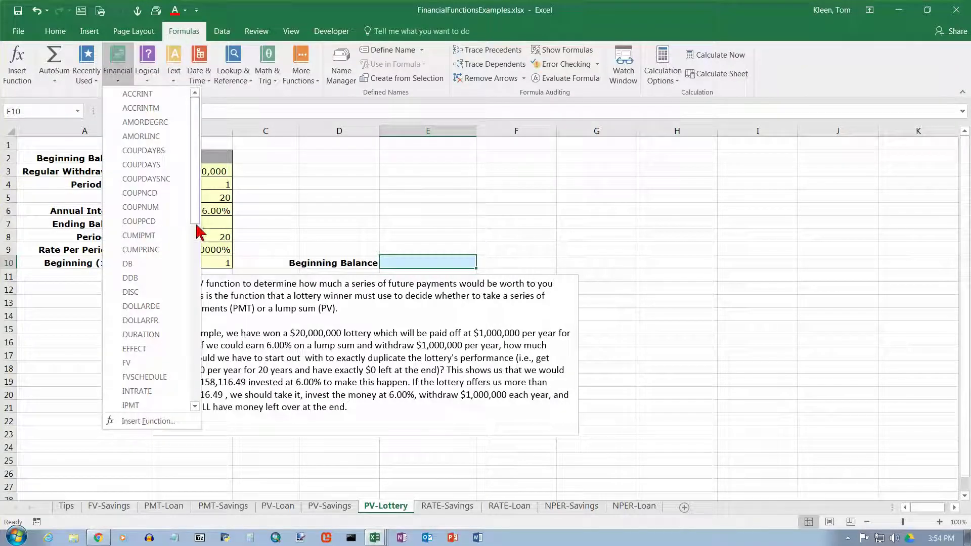
click(195, 258)
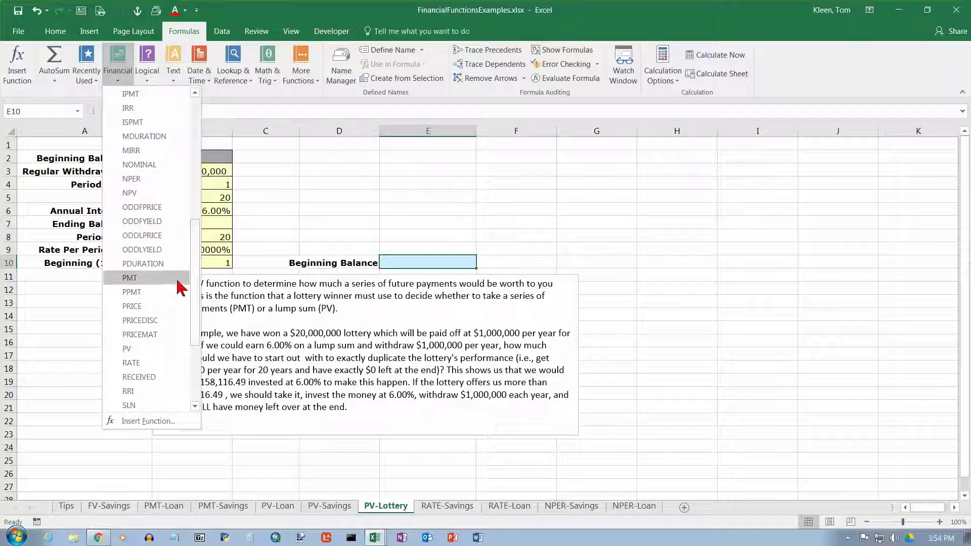
click(137, 349)
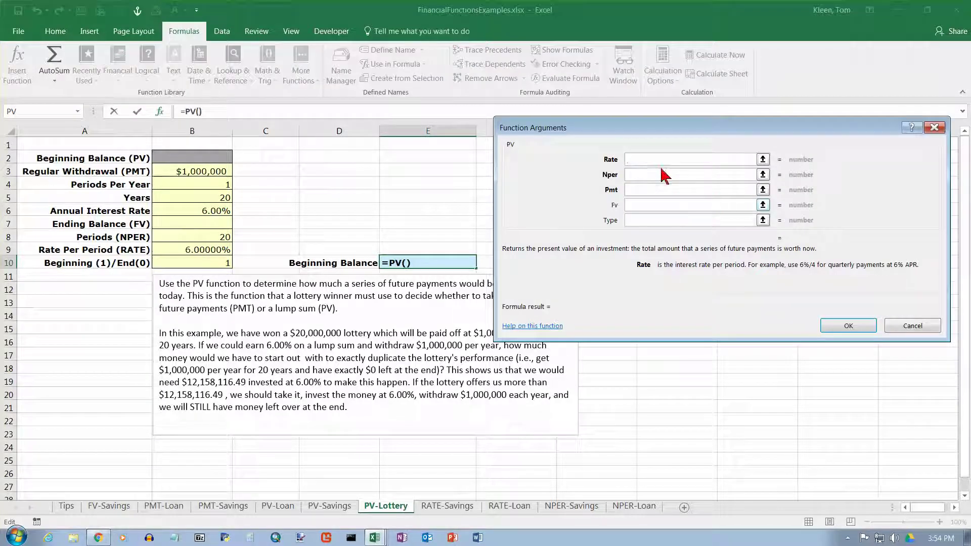
click(190, 249)
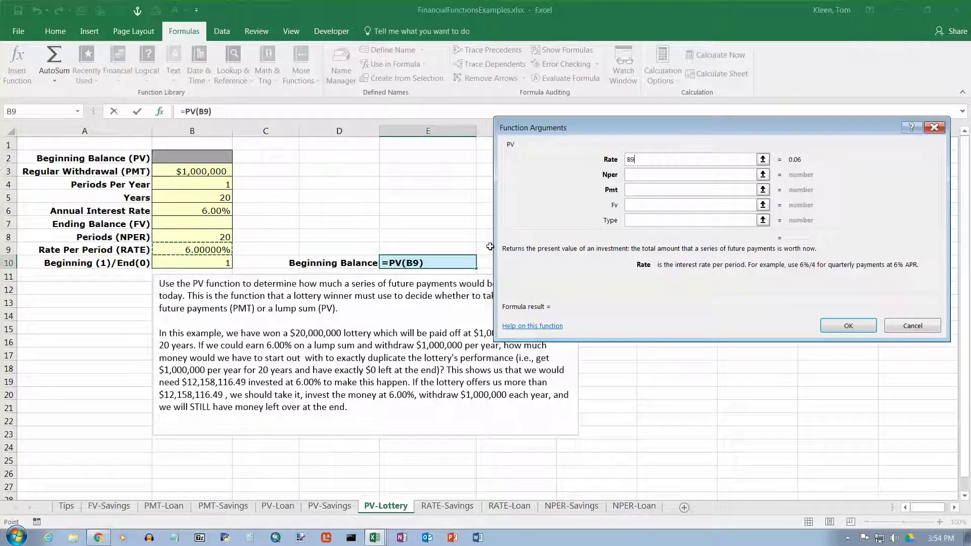
click(633, 176)
click(214, 237)
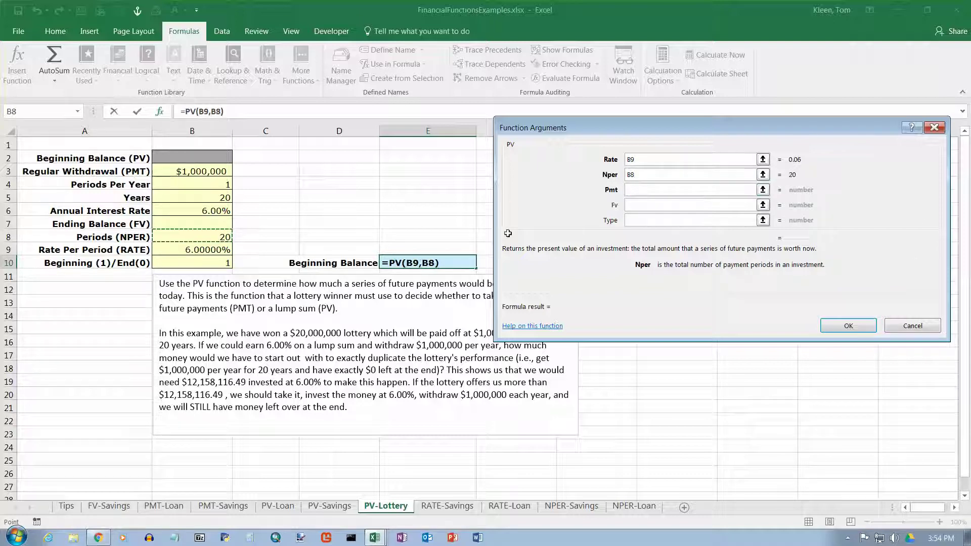
Complete the PV arguments with Pmt -B3, Fv B7 and Type B10, giving $12,158,116.49
click(640, 191)
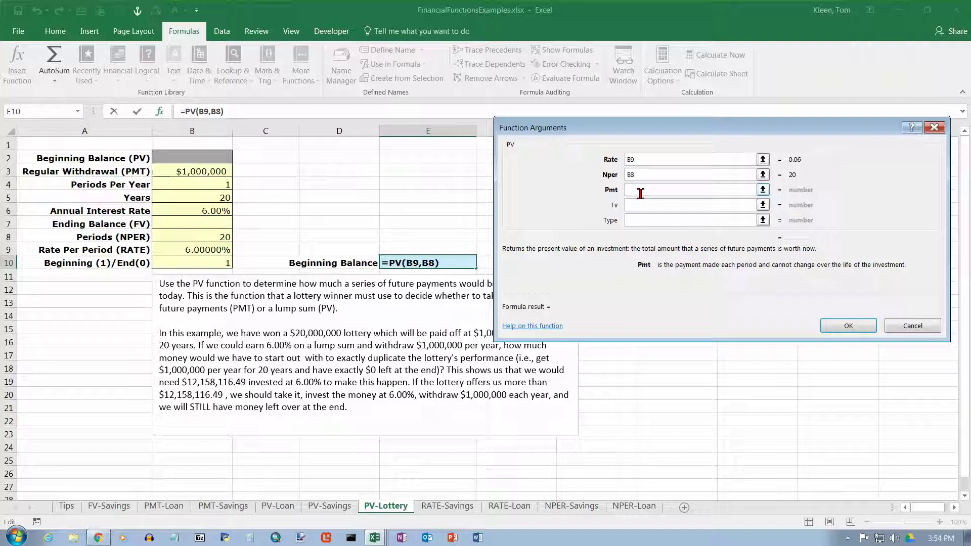
text(-)
click(221, 170)
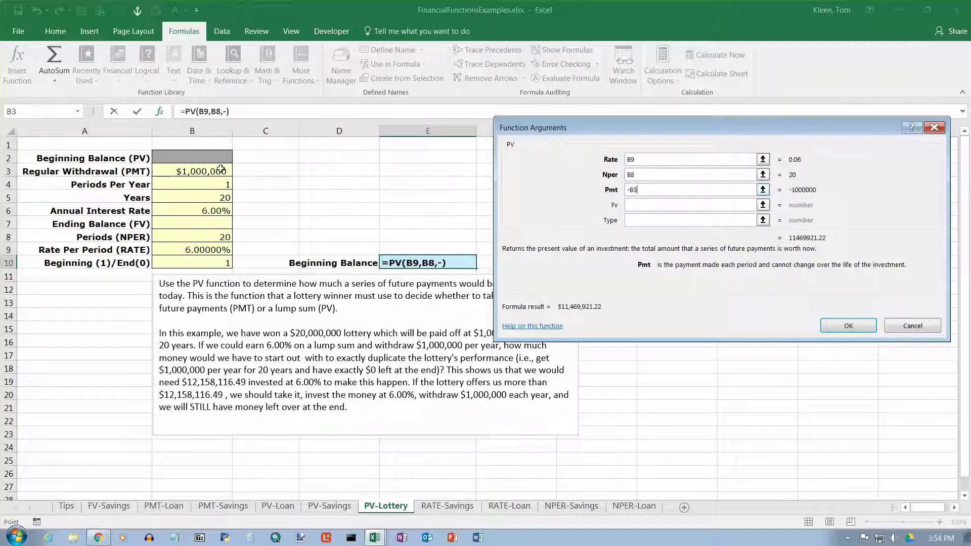
click(645, 206)
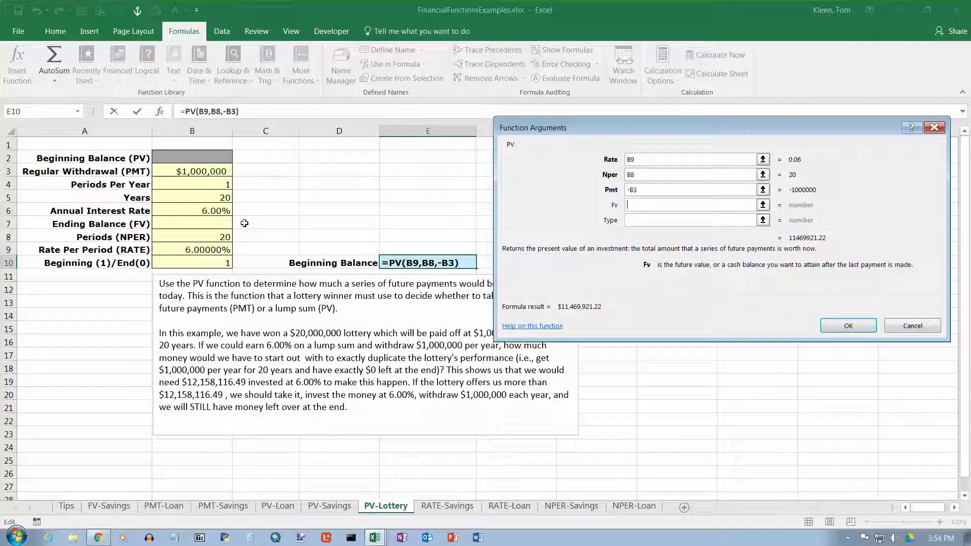
click(220, 223)
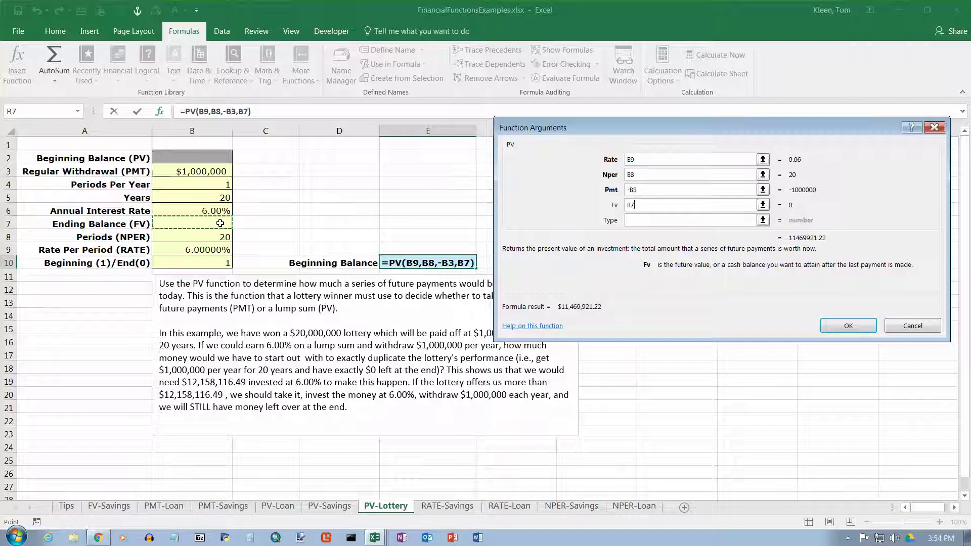
click(644, 221)
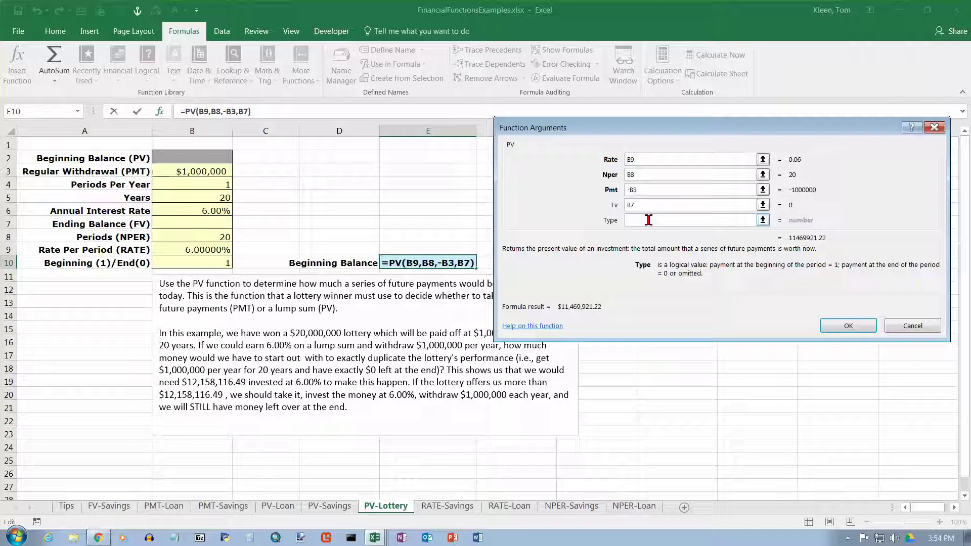
text(B10)
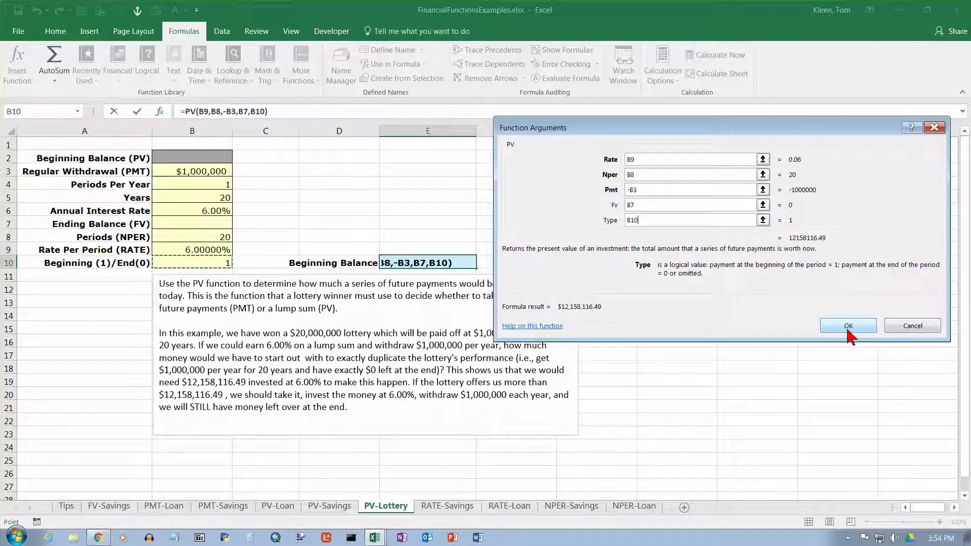
click(847, 325)
Enter 0 as the Ending Balance in B7, then review the E10 result and B3 withdrawal
click(223, 223)
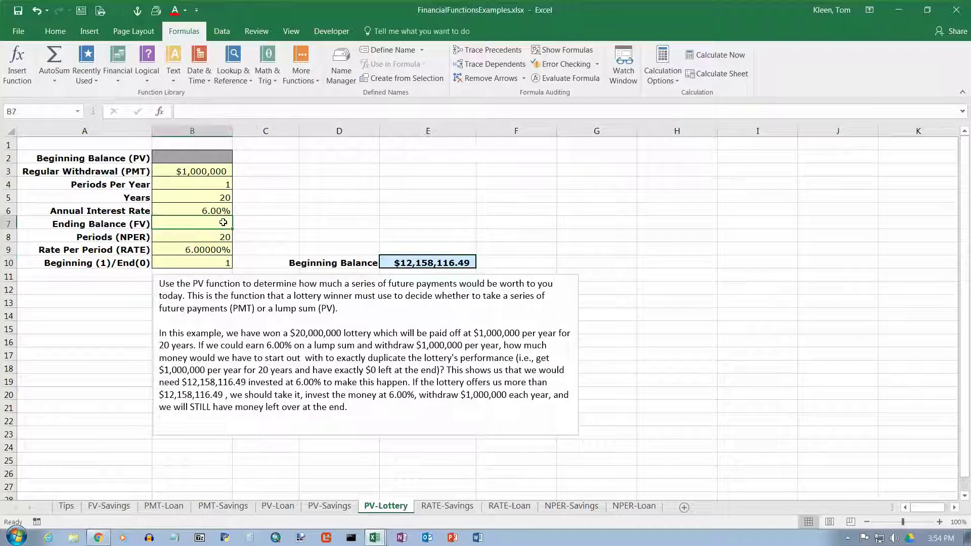
text(0)
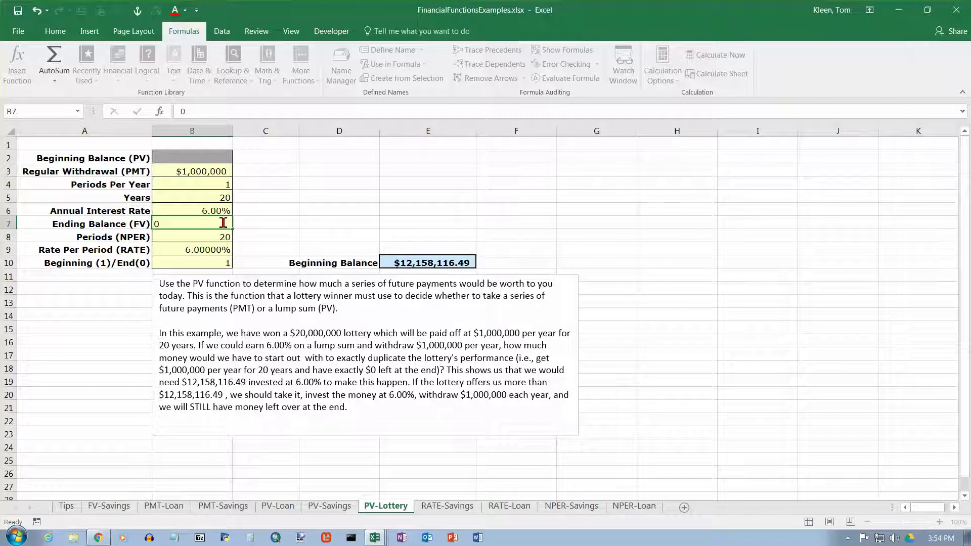
key(Return)
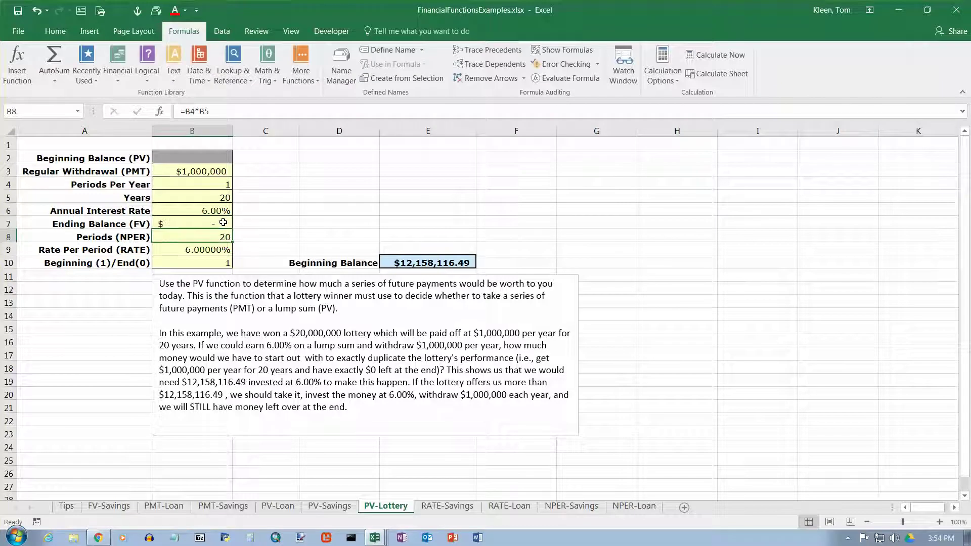
click(403, 262)
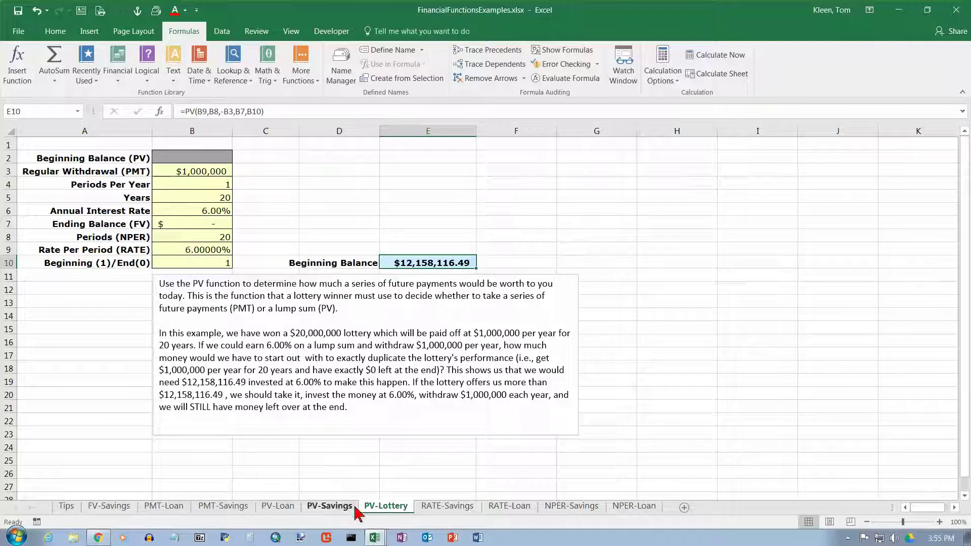
click(215, 170)
click(215, 182)
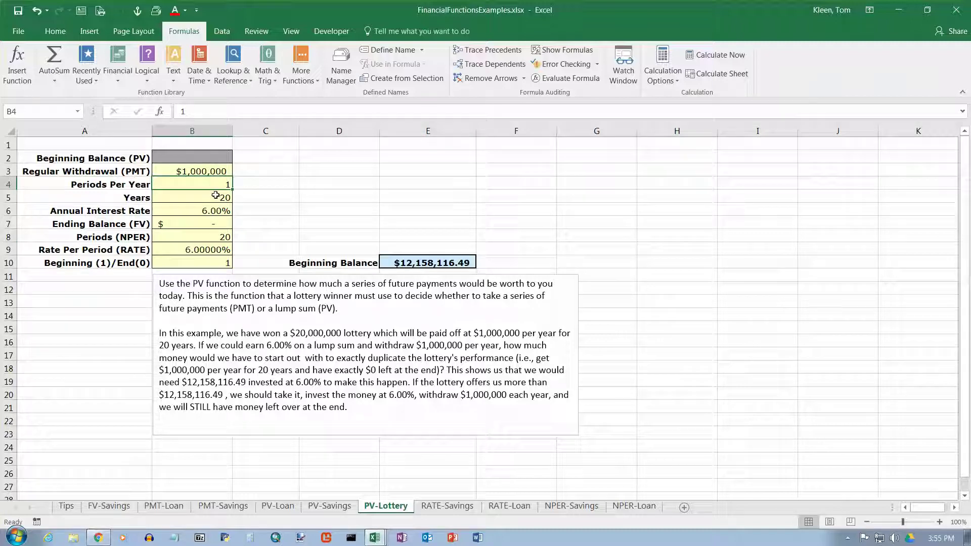
click(215, 195)
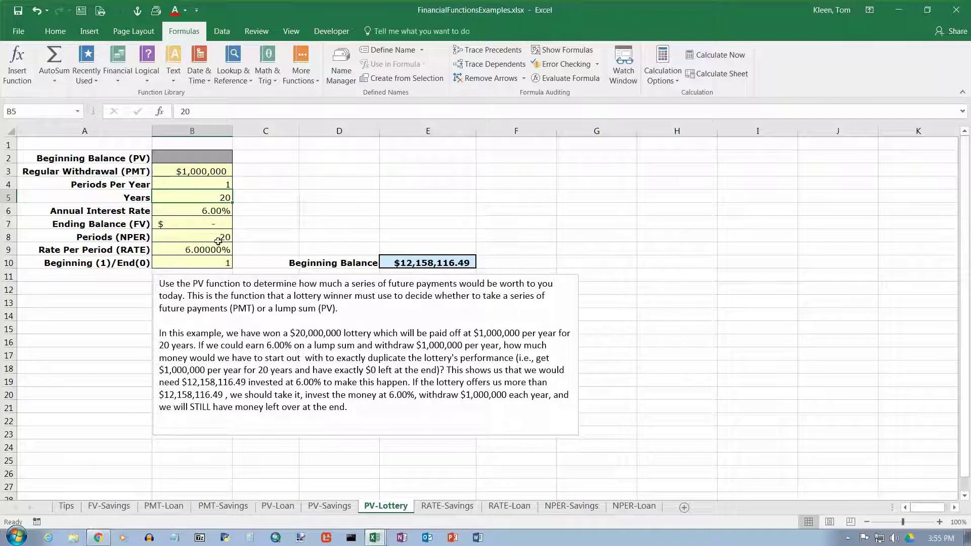
click(443, 262)
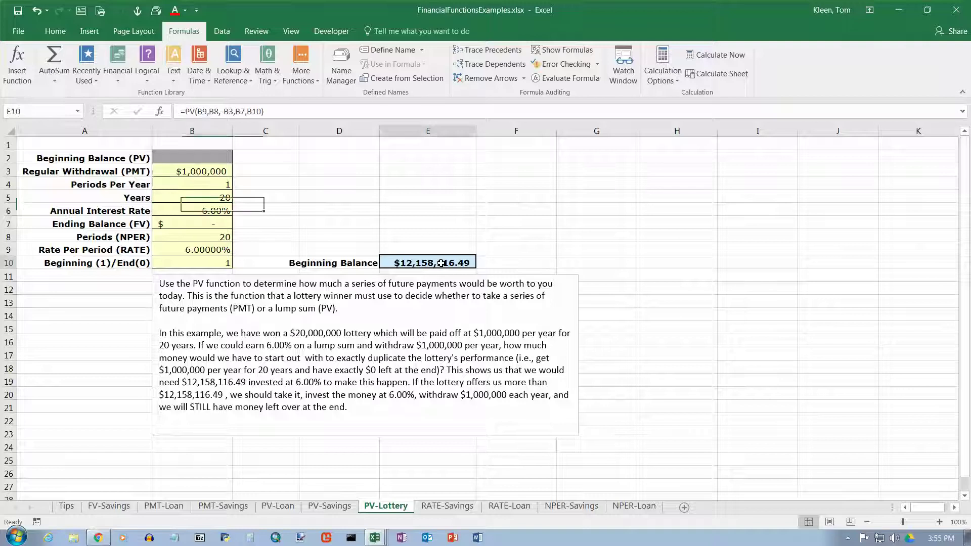
double_click(443, 261)
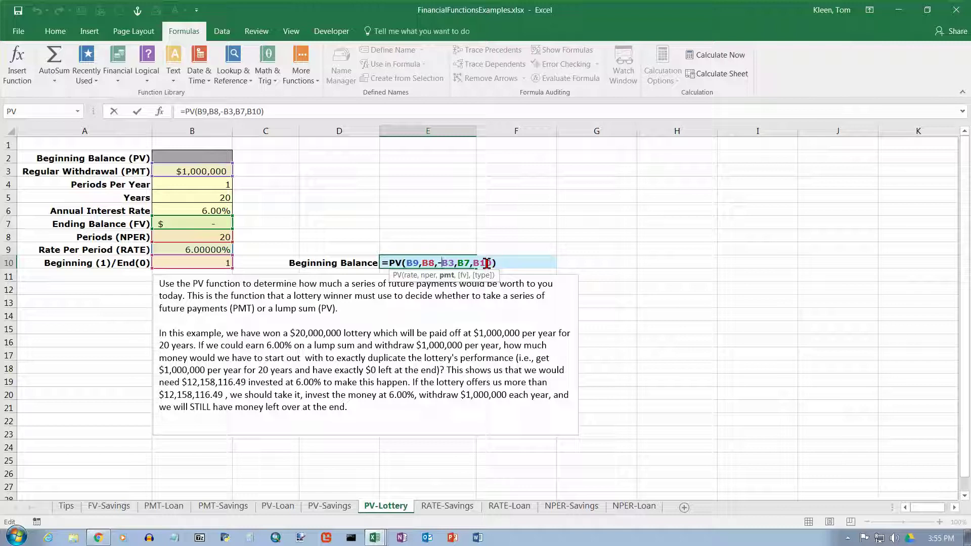
key(Escape)
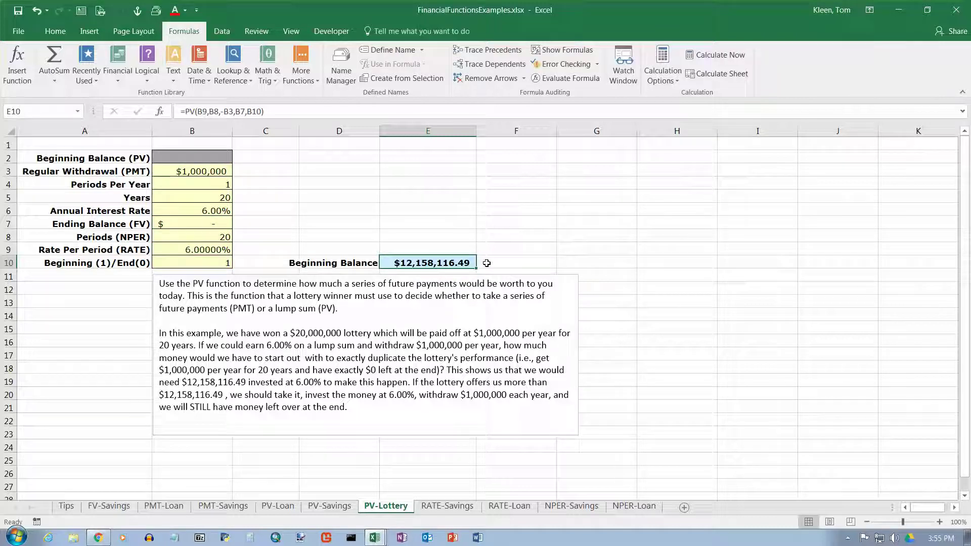